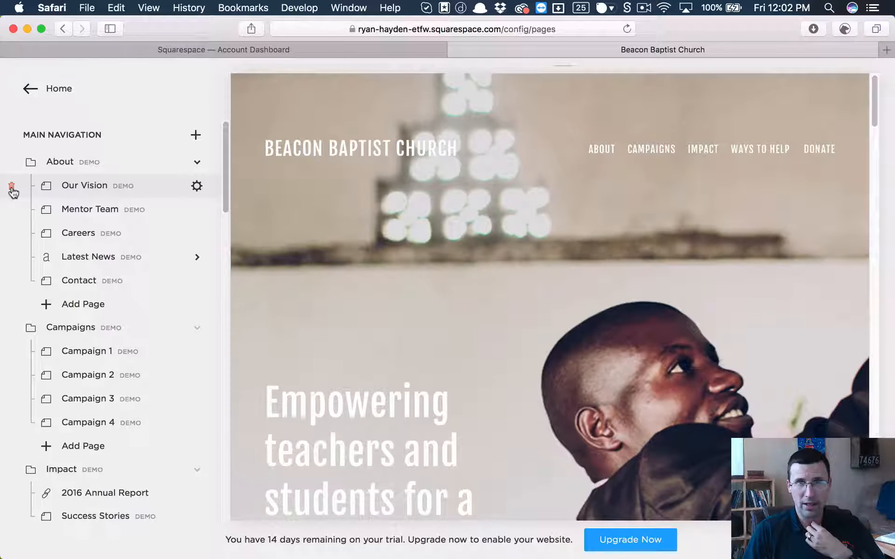
# Remove the demo pages Our Vision, Mentor Team, Careers, Latest News and Contact from the About folder in the main navigation
pyautogui.click(11, 188)
pyautogui.click(196, 230)
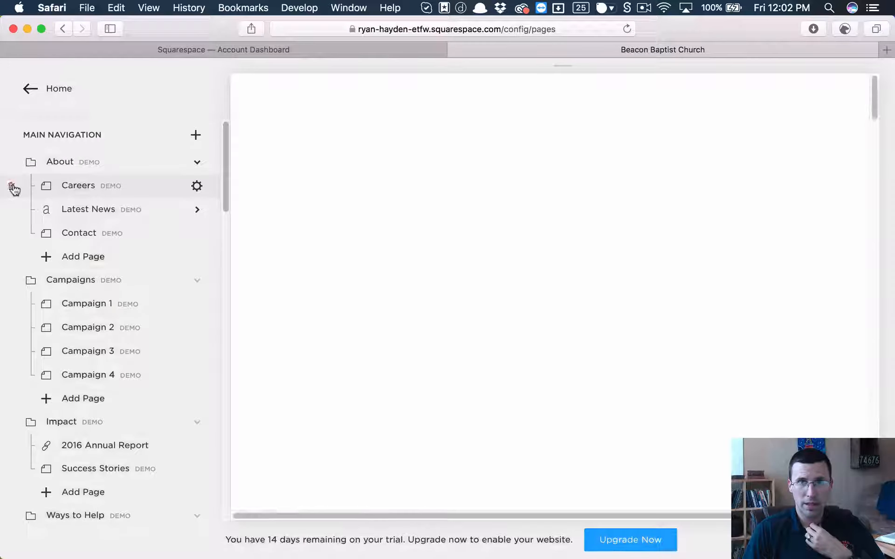
pyautogui.click(12, 187)
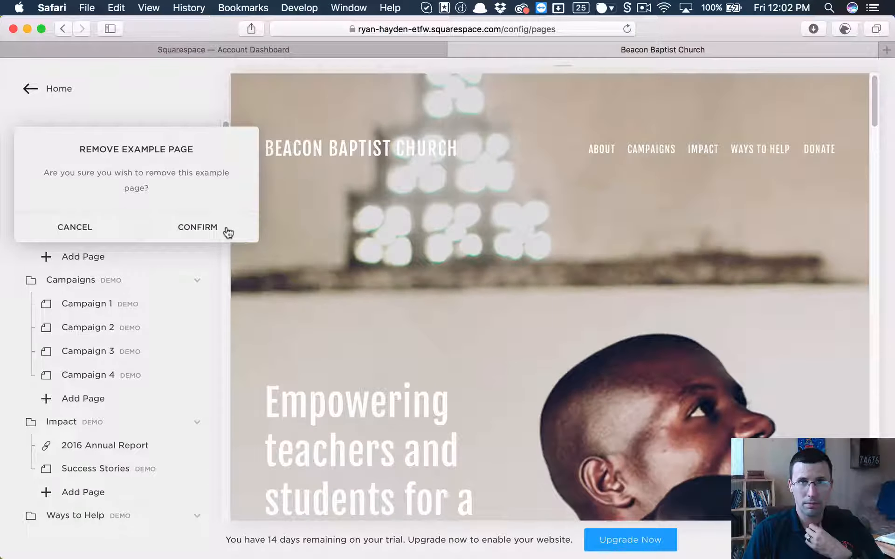
pyautogui.click(198, 228)
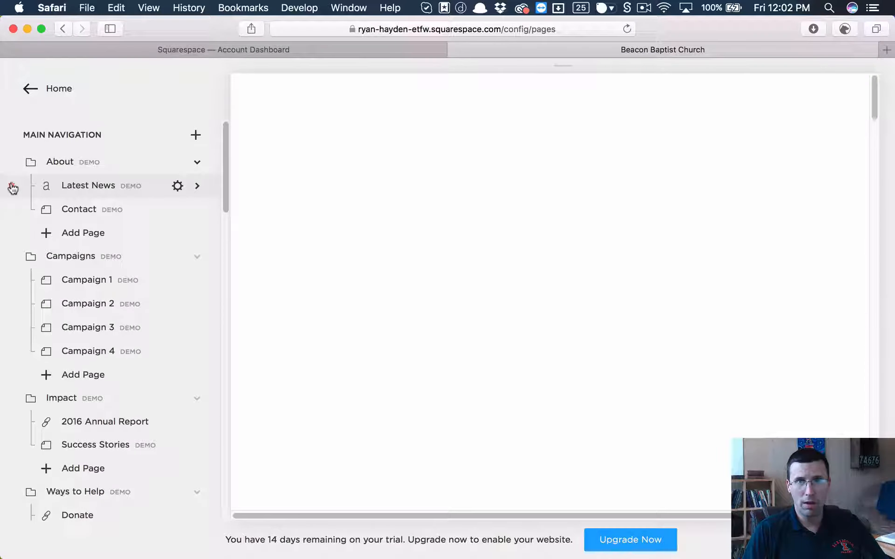
pyautogui.click(11, 186)
pyautogui.click(198, 229)
pyautogui.click(11, 186)
pyautogui.click(208, 227)
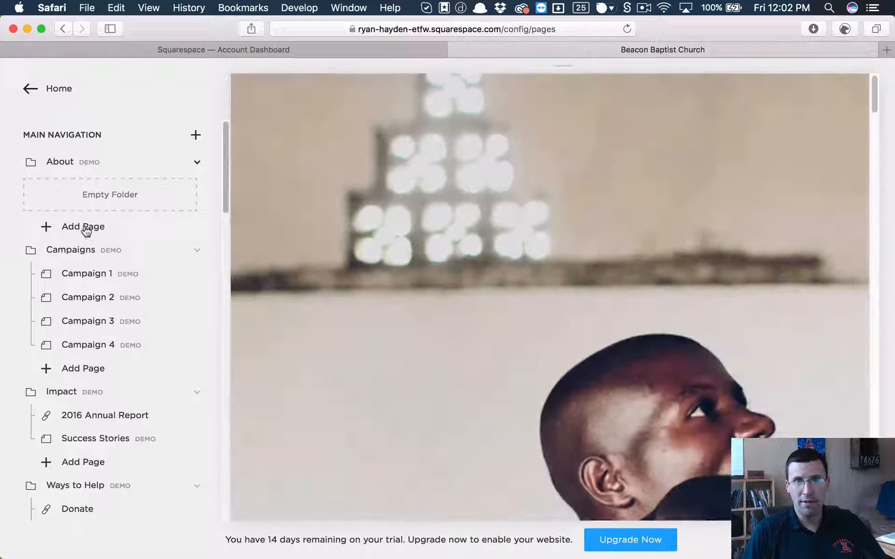
# Create a page titled "Our Pastor" in the About folder and open it for editing
pyautogui.click(83, 227)
pyautogui.click(60, 163)
pyautogui.write('Our Pastor')
pyautogui.click(162, 477)
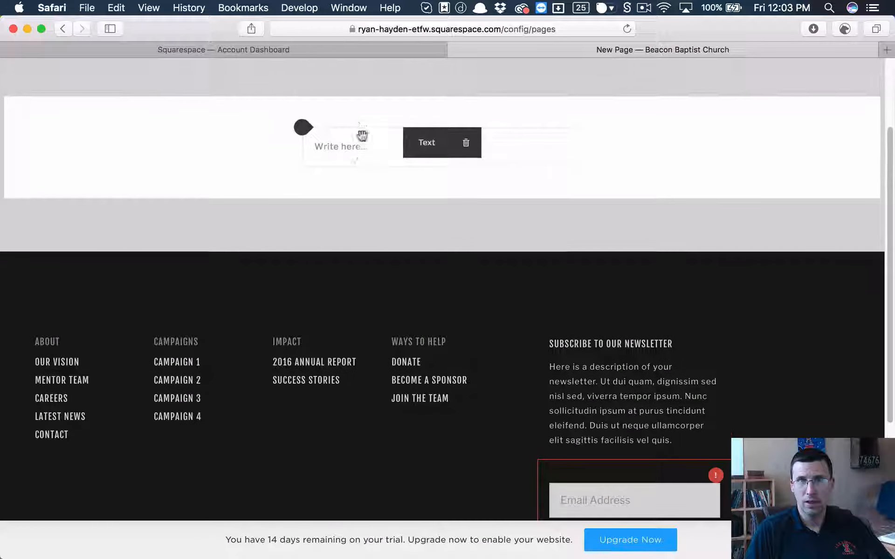
# Write "Pastor Content goes here." in the text block of the Our Pastor page and save the page
pyautogui.click(335, 152)
pyautogui.write('Pastor Content goes here.')
pyautogui.scroll(3, 410, 184)
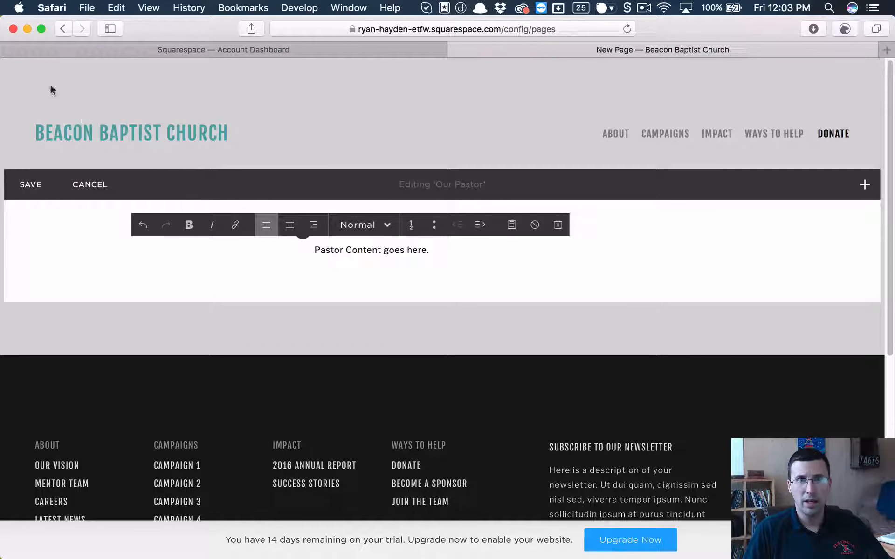
pyautogui.click(41, 186)
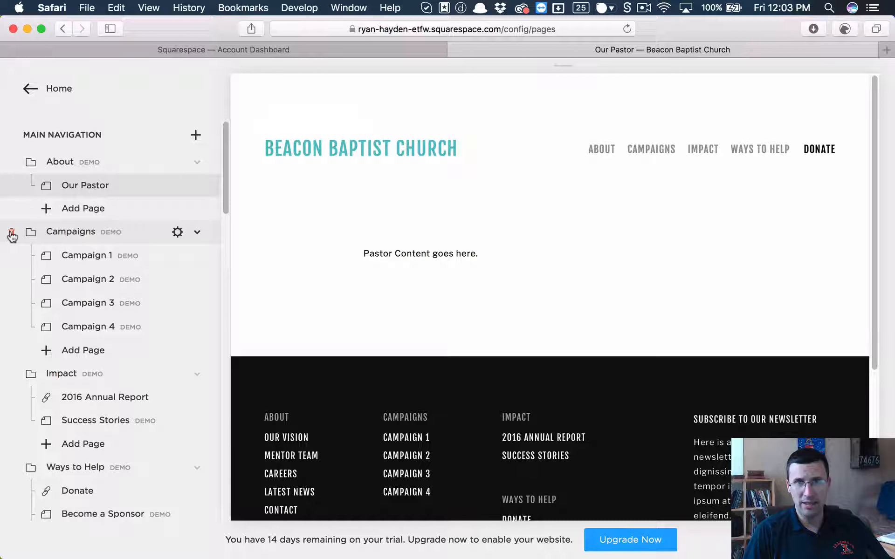
# Remove the demo folders Campaigns, Impact and Ways to Help from the main navigation
pyautogui.click(10, 233)
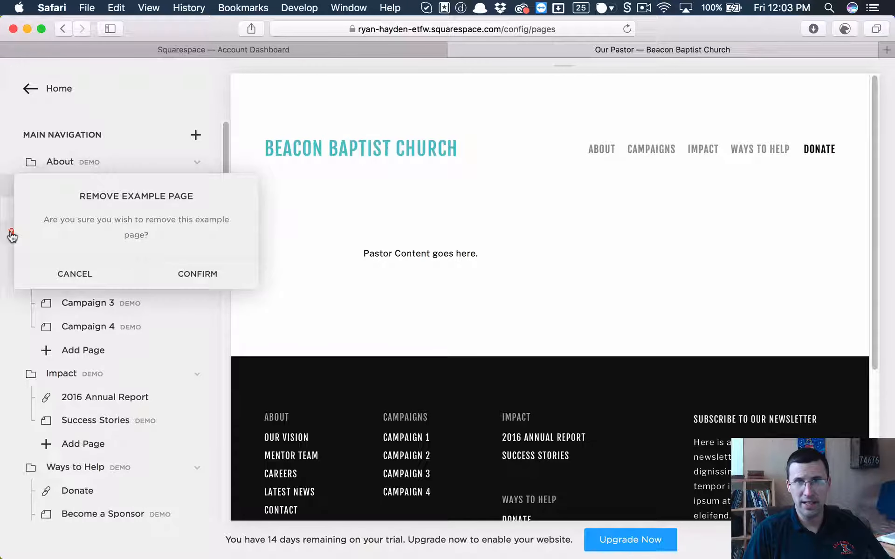
pyautogui.click(199, 274)
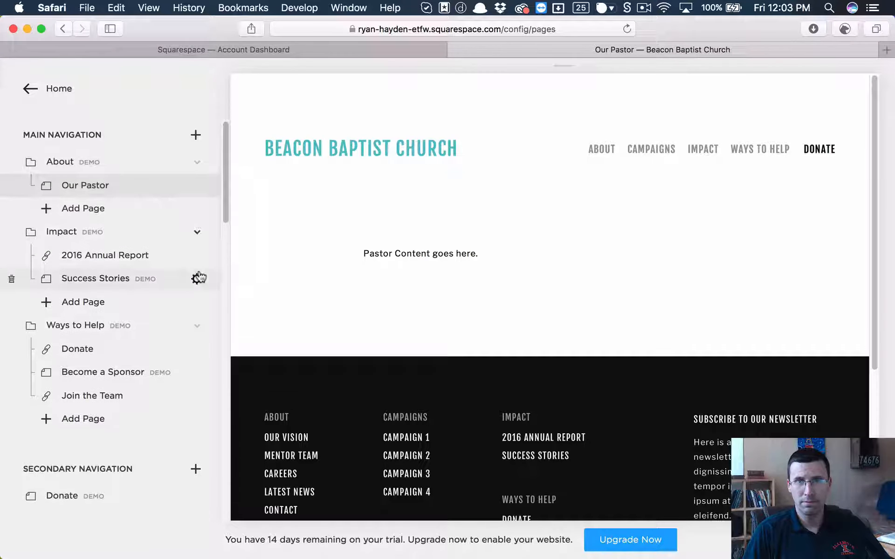
pyautogui.click(12, 232)
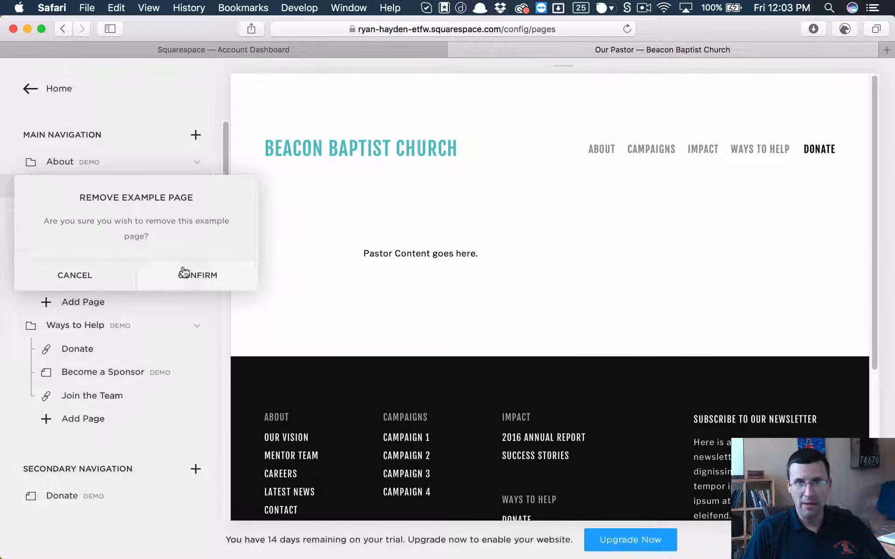
pyautogui.click(196, 279)
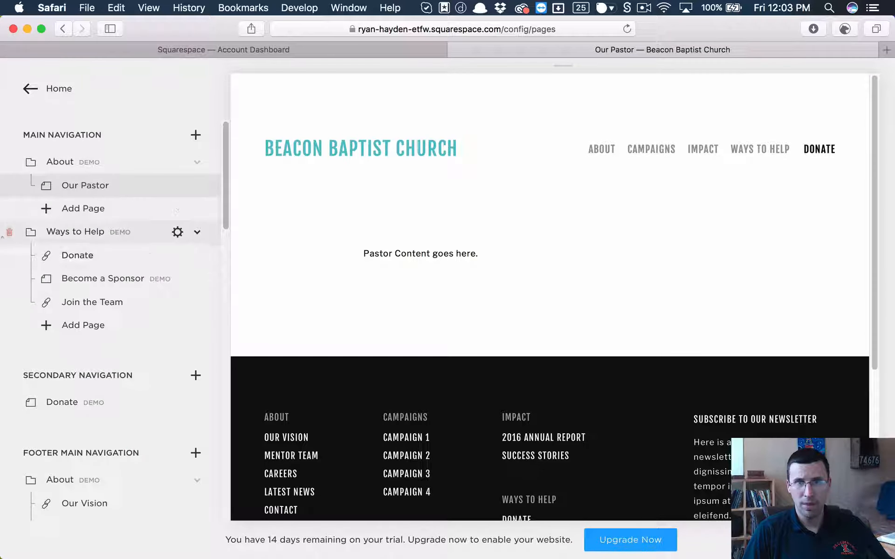
pyautogui.click(12, 233)
pyautogui.click(196, 277)
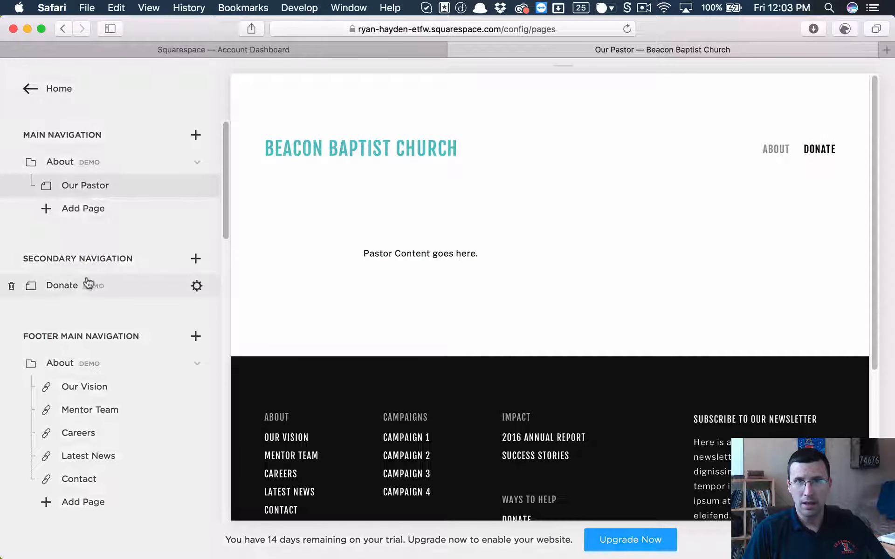
# Add a standard page to the secondary navigation and title it "Plan A Visit"
pyautogui.click(196, 261)
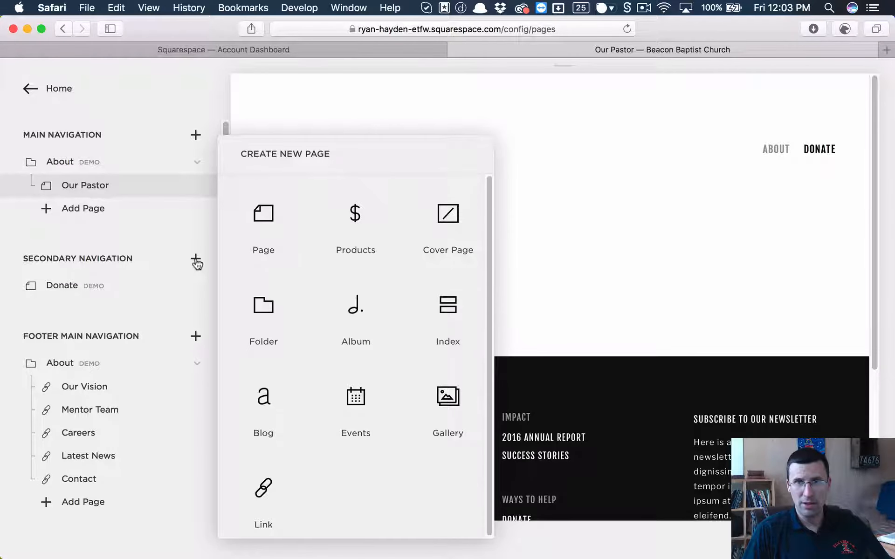
pyautogui.click(283, 228)
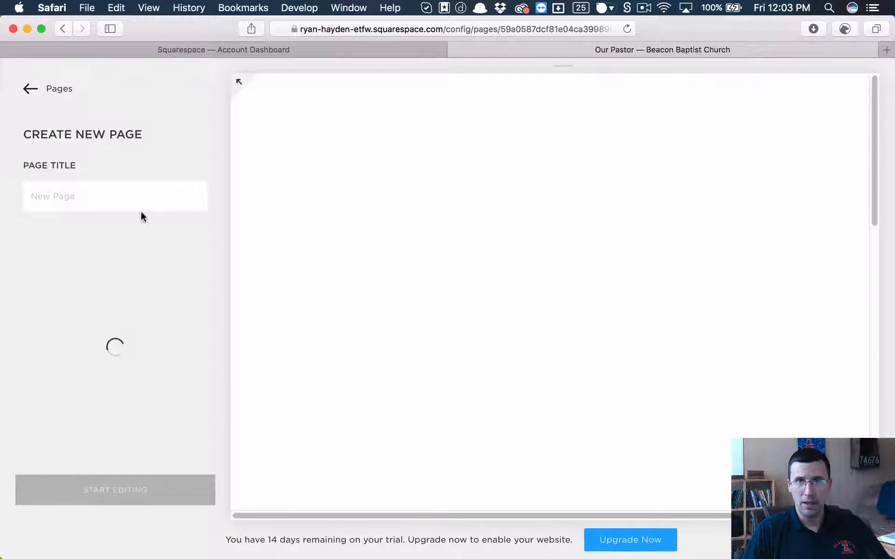
pyautogui.click(128, 195)
pyautogui.write('Pla')
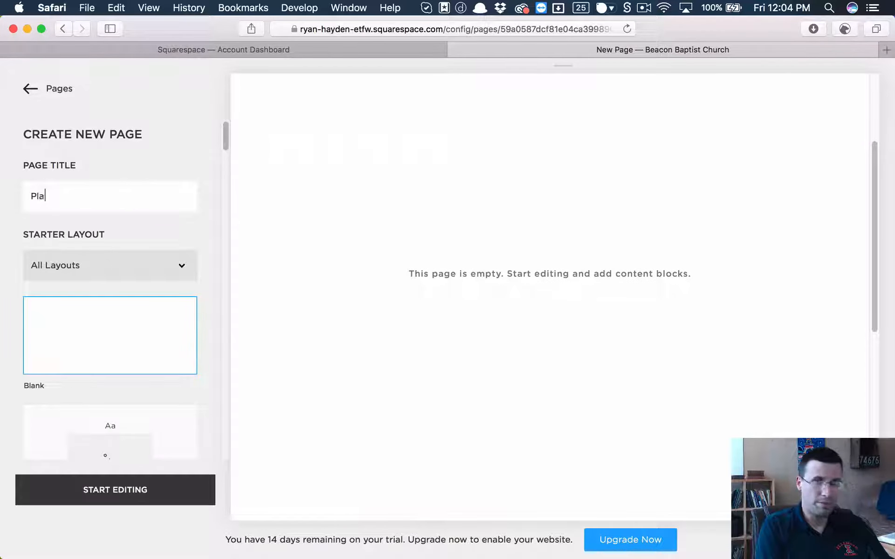
pyautogui.write('n A Visit')
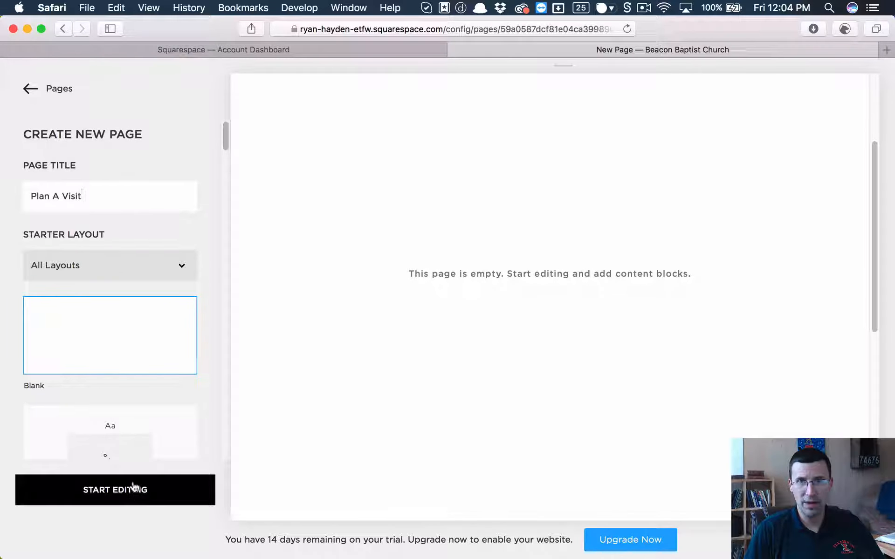
# Choose the Details 2 starter layout for the Plan A Visit page and start editing it
pyautogui.scroll(-5, 129, 427)
pyautogui.scroll(-9, 131, 431)
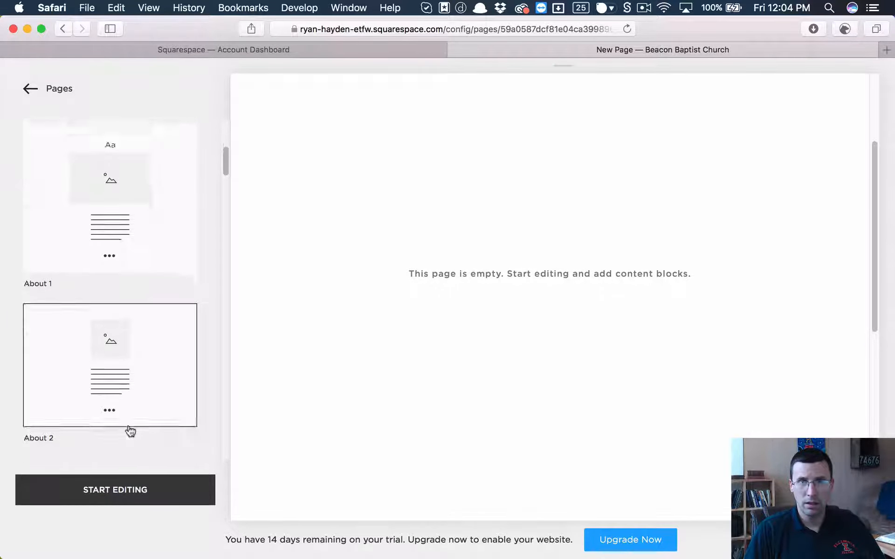
pyautogui.scroll(-9, 130, 429)
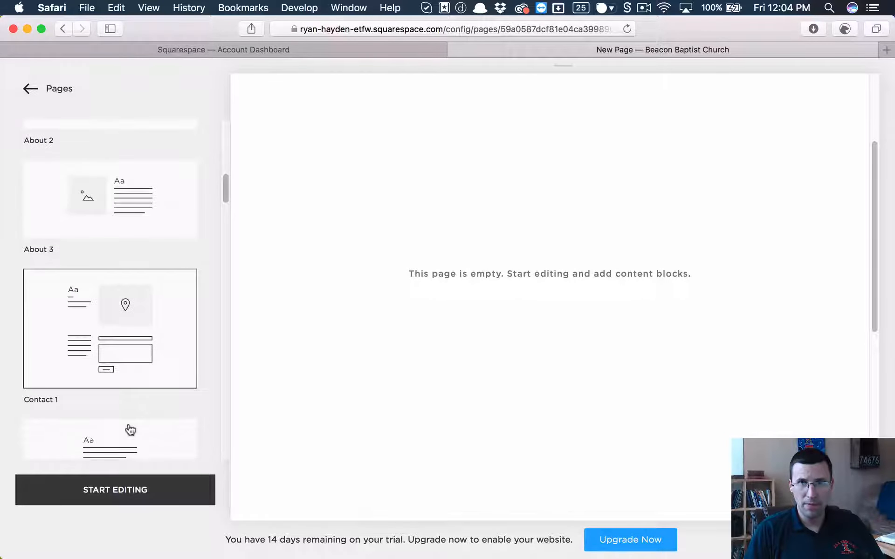
pyautogui.scroll(-9, 130, 430)
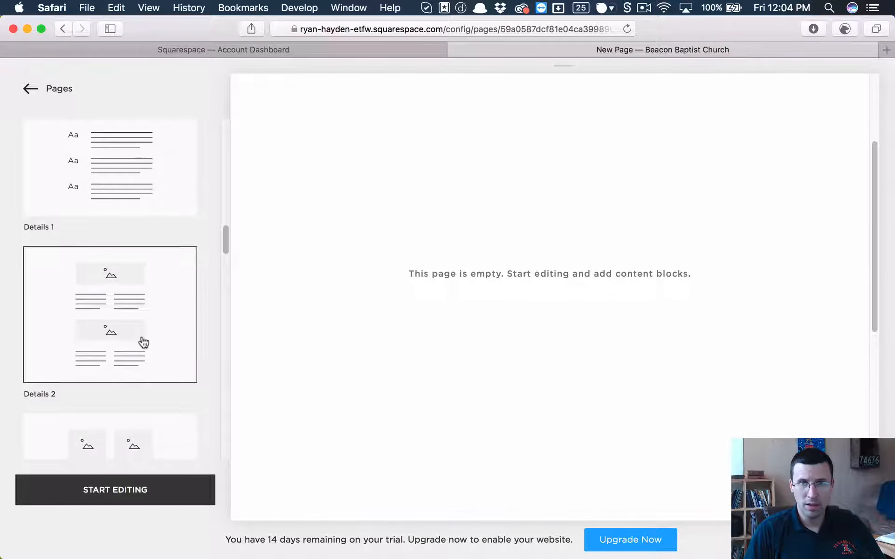
pyautogui.click(143, 343)
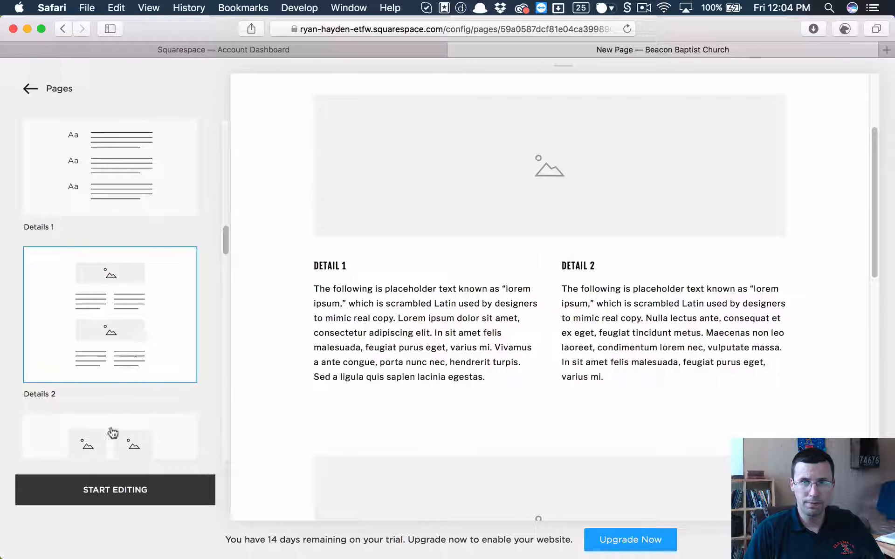
pyautogui.click(129, 491)
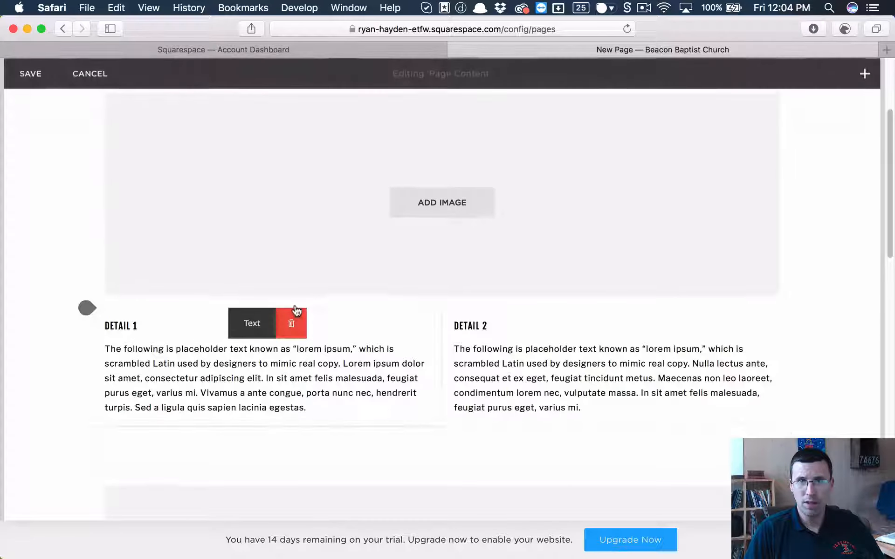
# Save the Plan A Visit page and place it below Donate in the secondary navigation
pyautogui.scroll(-2, 292, 317)
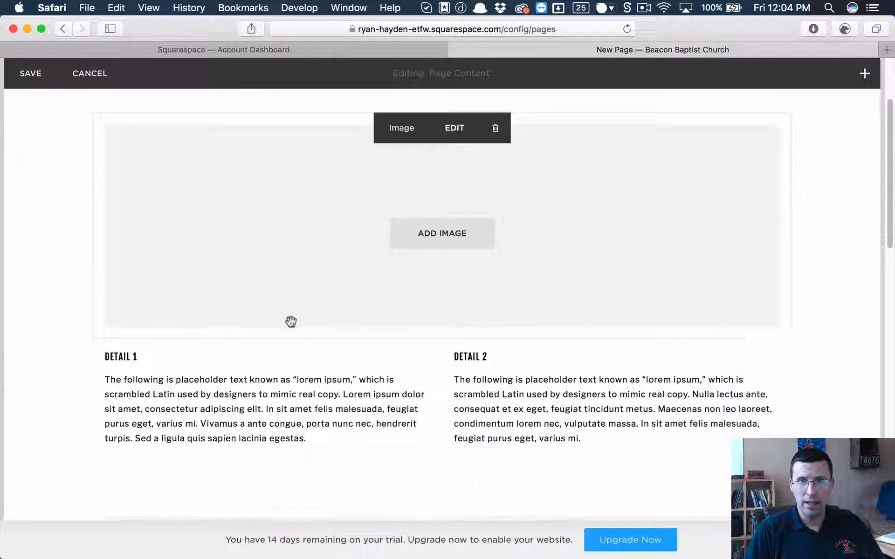
pyautogui.click(31, 73)
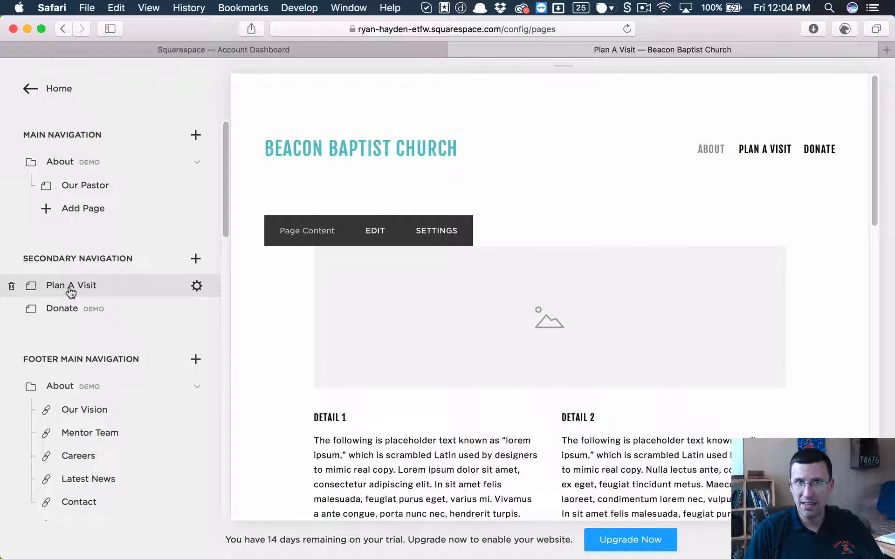
pyautogui.moveTo(71, 291); pyautogui.dragTo(80, 311)
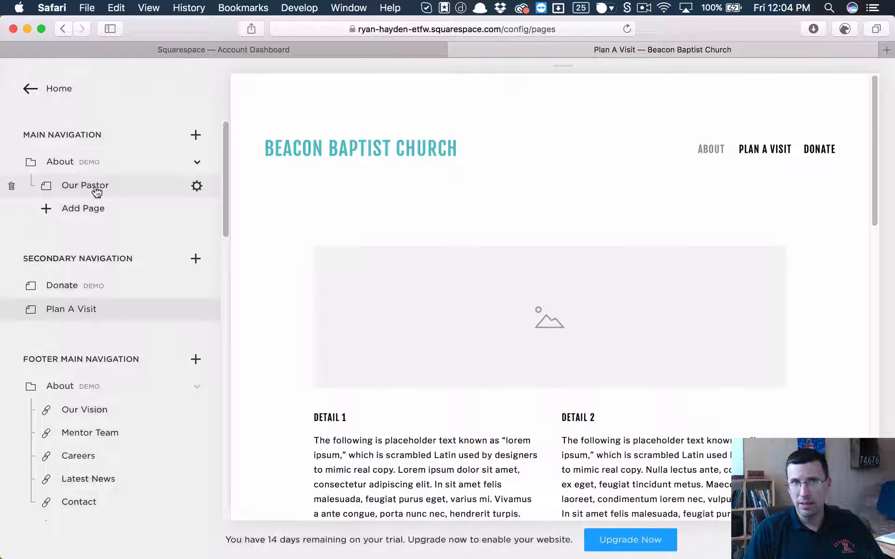
# Add a folder named "Ministries" to the main navigation
pyautogui.click(196, 135)
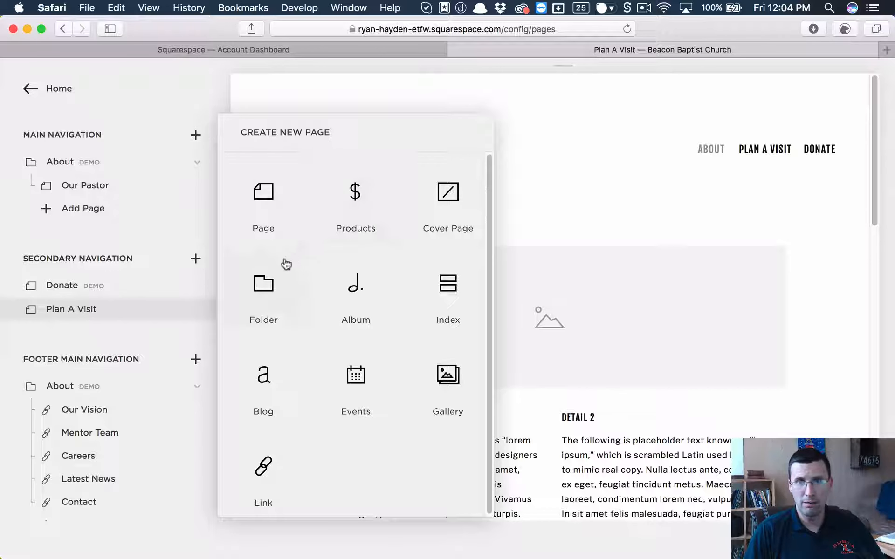
pyautogui.click(266, 284)
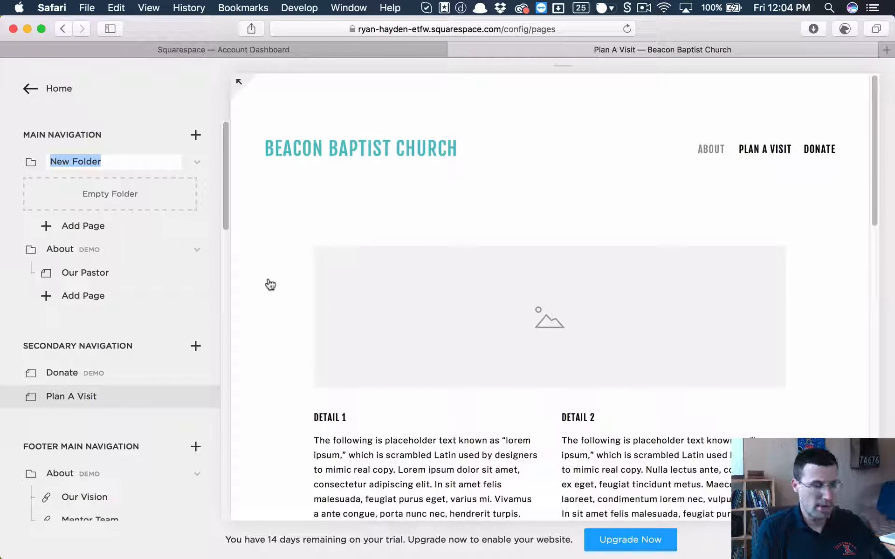
pyautogui.write('Ministire')
pyautogui.press('BackSpace')
pyautogui.press('BackSpace')
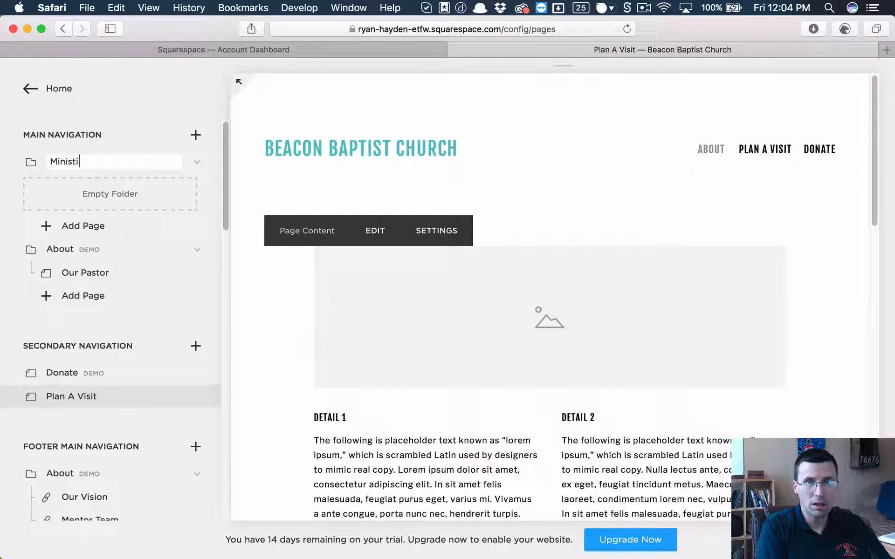
pyautogui.write('ries')
pyautogui.press('Return')
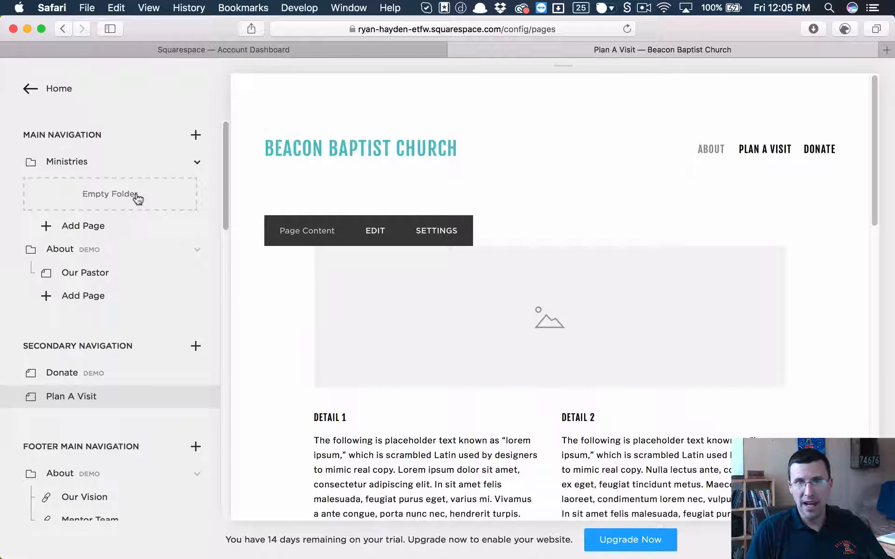
# Try to add a standard page inside the empty Ministries folder
pyautogui.click(93, 228)
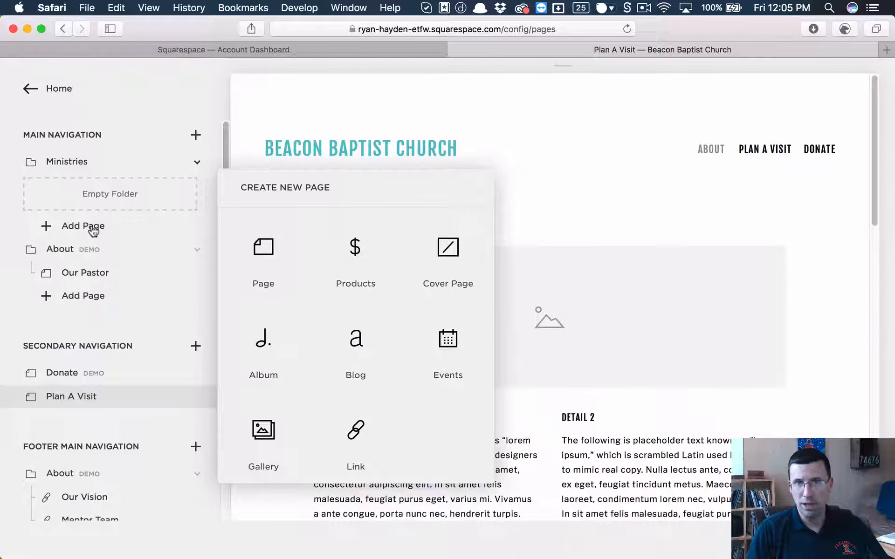
pyautogui.click(285, 263)
pyautogui.moveTo(279, 261)
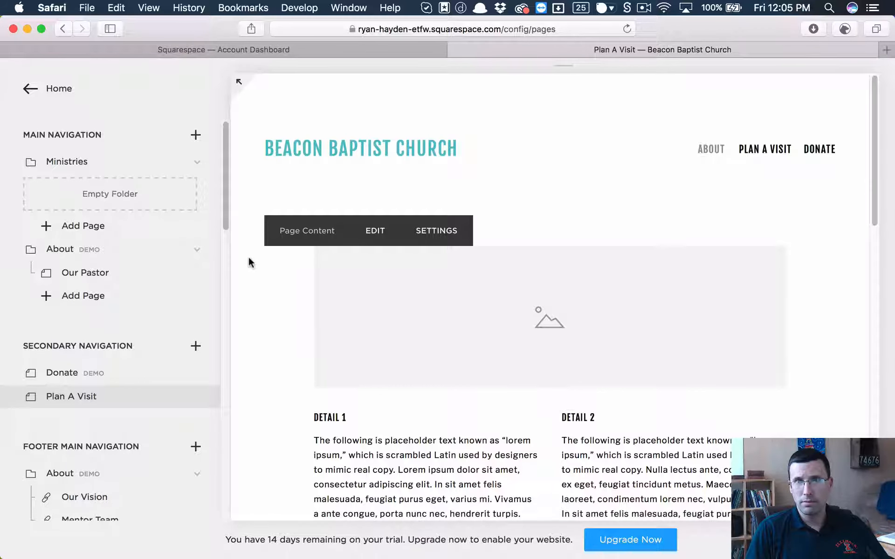
pyautogui.click(48, 226)
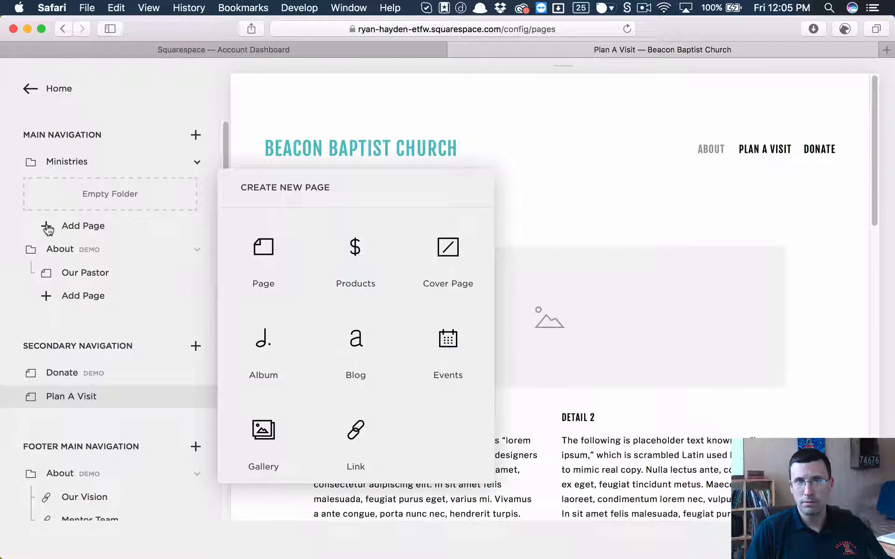
pyautogui.click(263, 247)
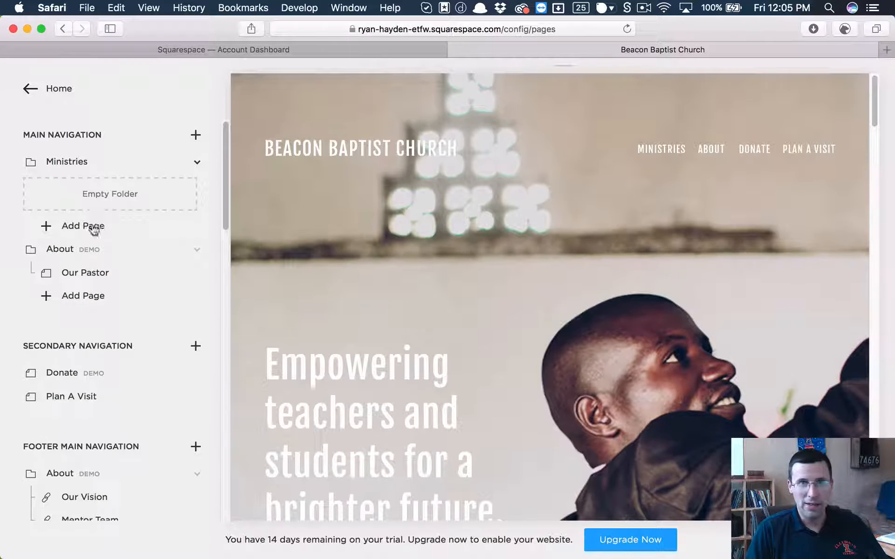
pyautogui.click(76, 231)
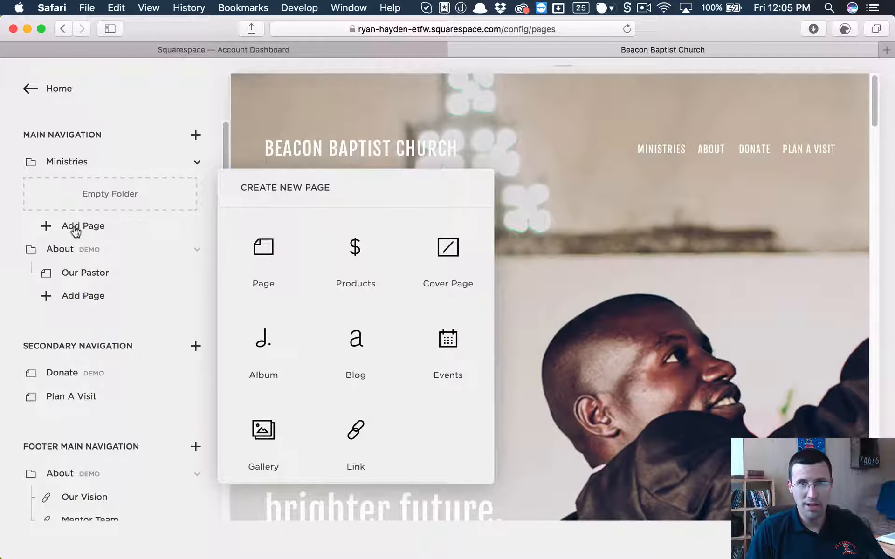
pyautogui.click(264, 251)
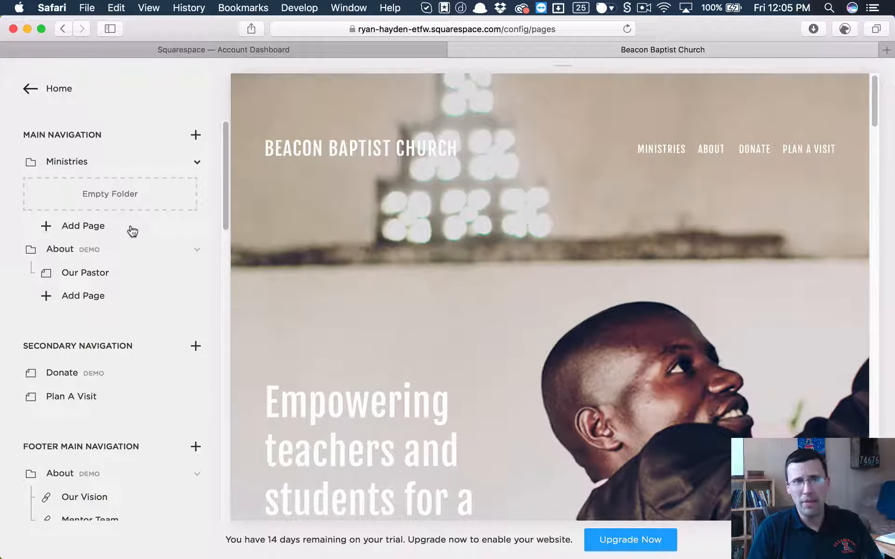
# Create a page titled "Sunday school" in the Ministries folder and look through its starter layouts
pyautogui.click(131, 226)
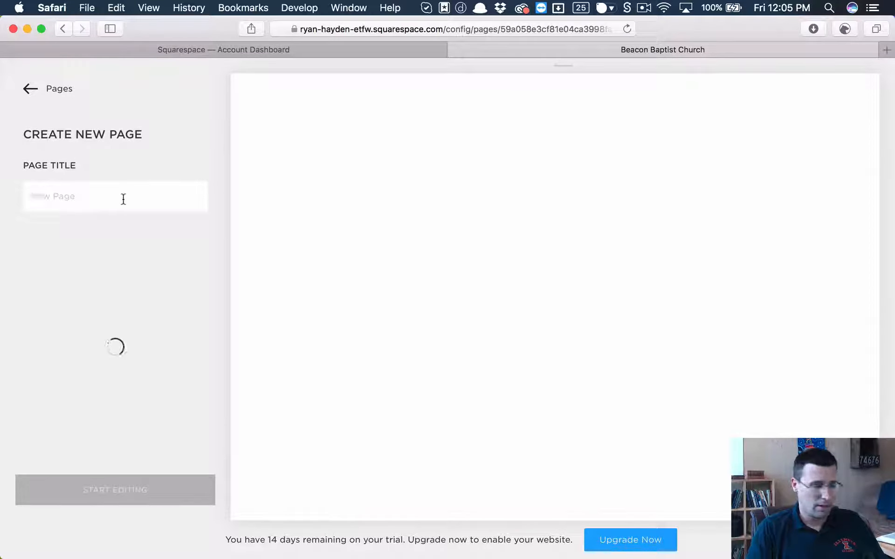
pyautogui.write('M')
pyautogui.press('BackSpace')
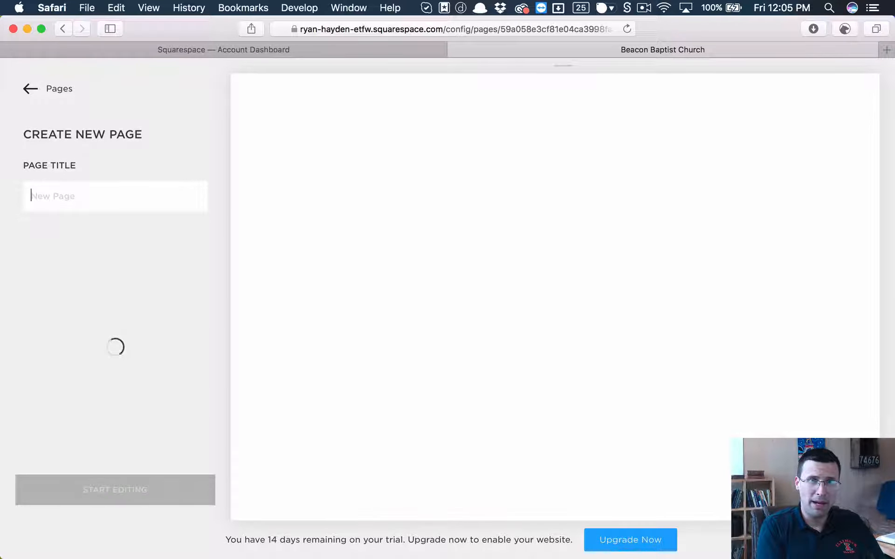
pyautogui.write('Sunday School')
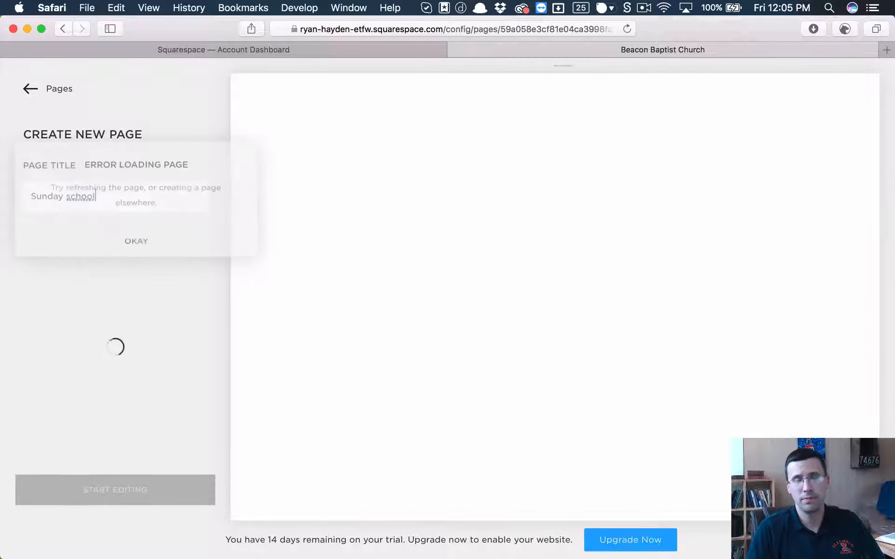
pyautogui.click(144, 245)
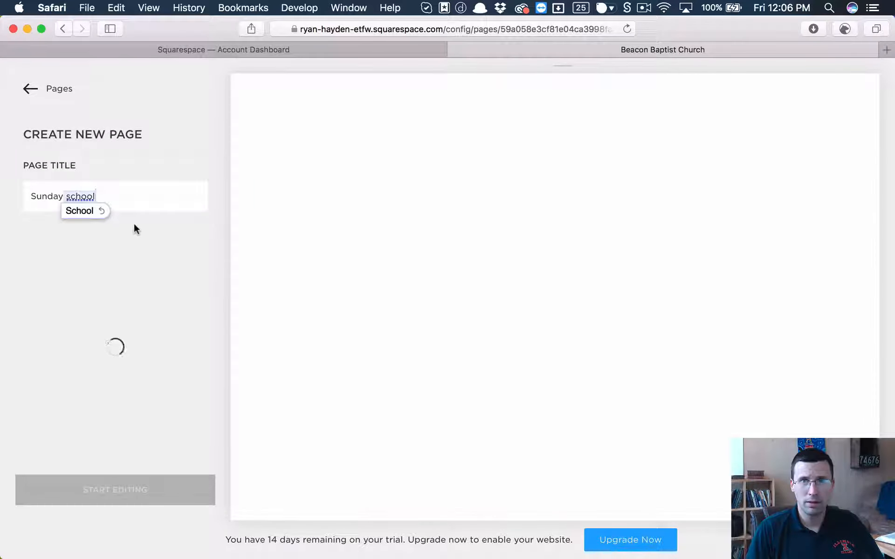
pyautogui.click(144, 198)
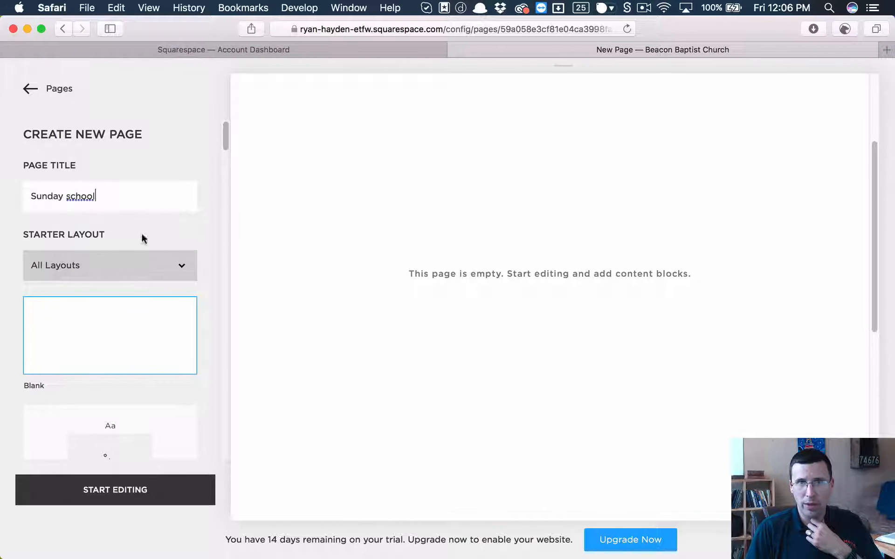
pyautogui.scroll(-6, 149, 317)
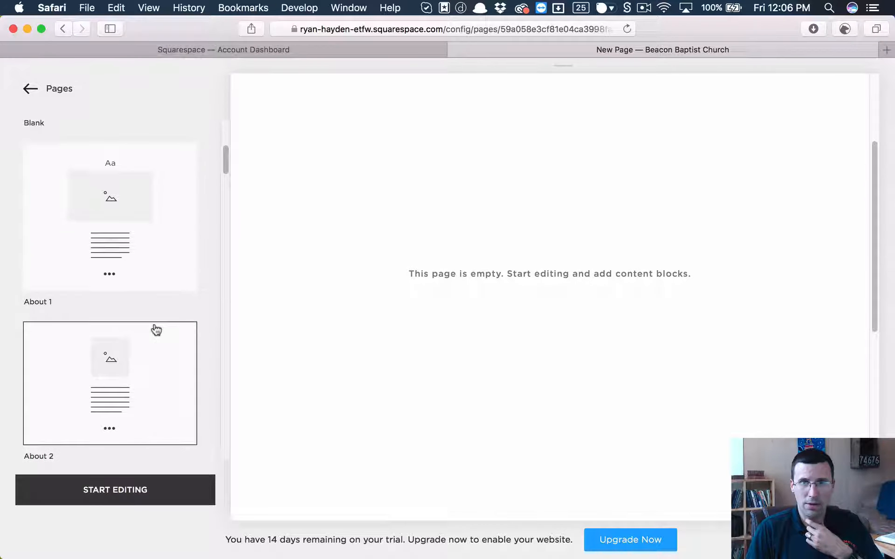